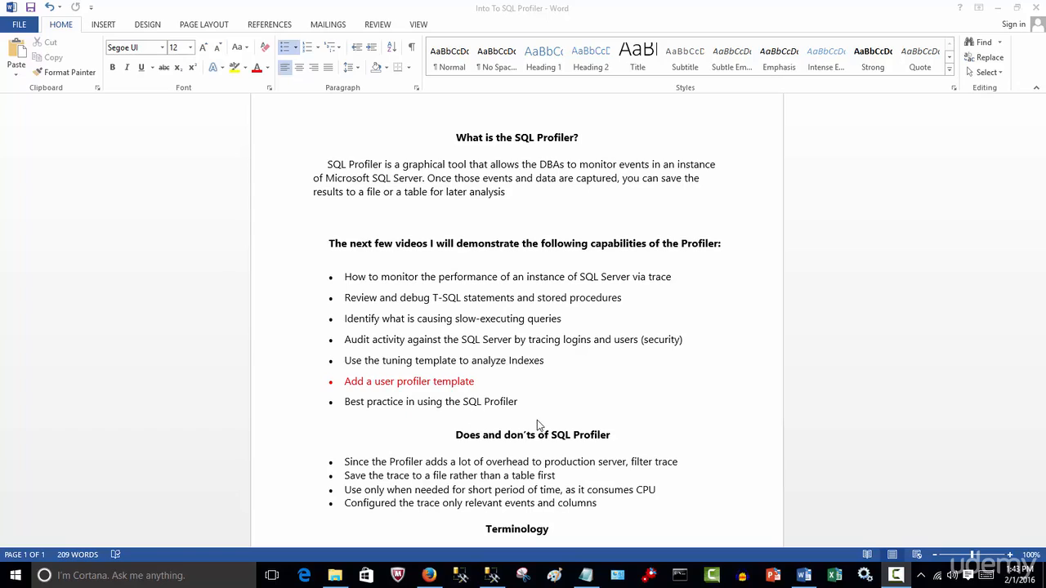
pyautogui.click(526, 405)
pyautogui.moveTo(520, 401); pyautogui.dragTo(356, 399)
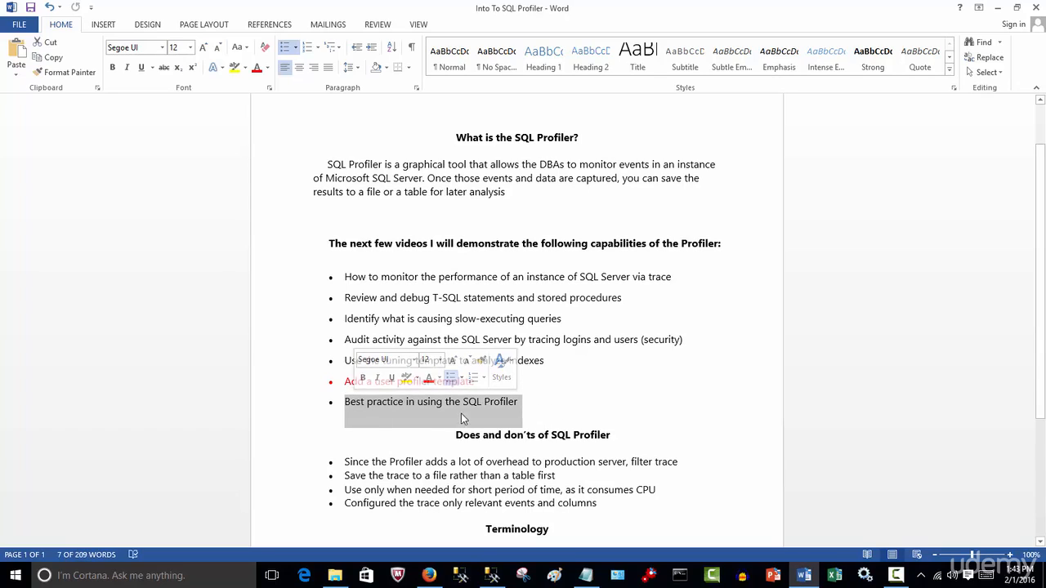
pyautogui.click(567, 409)
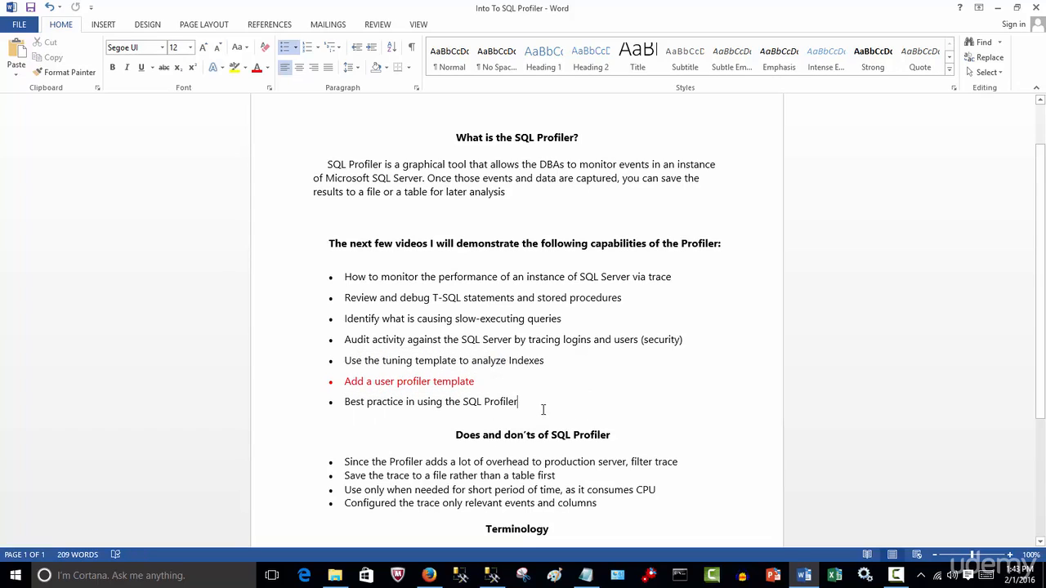
pyautogui.click(327, 402)
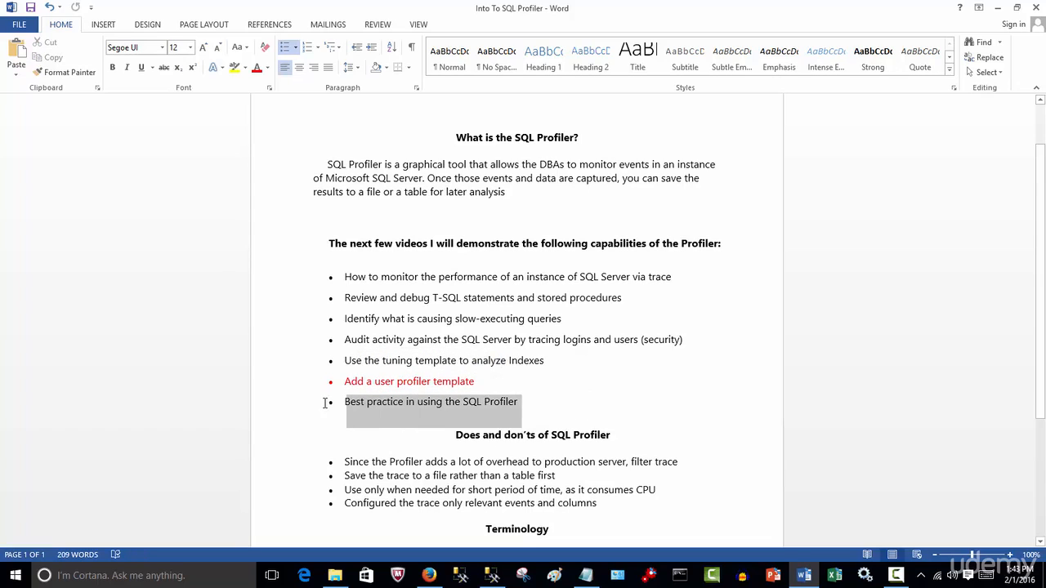
pyautogui.click(536, 412)
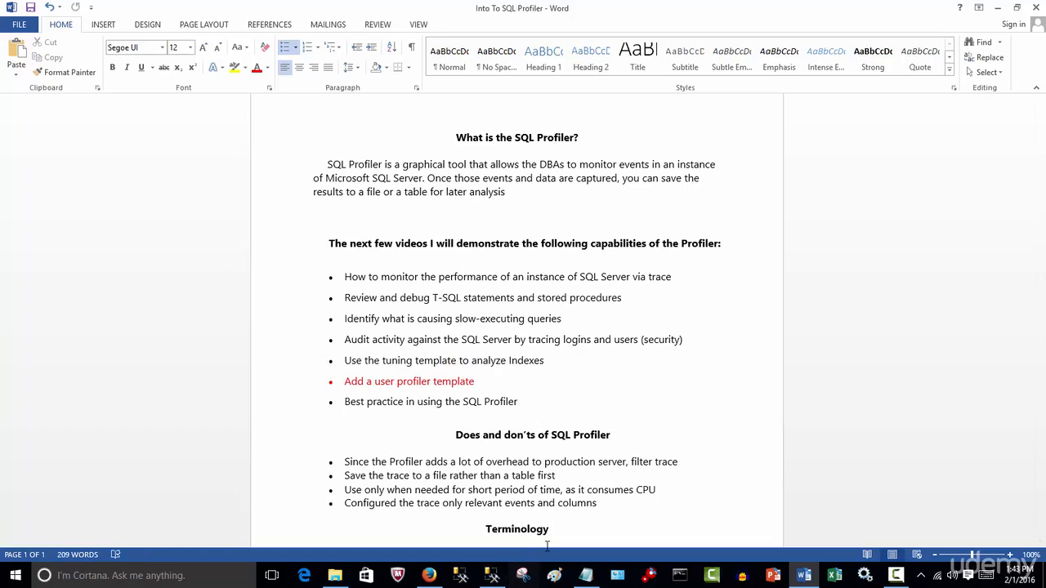
# Switch to SQL Server Management Studio, launch SQL Server Profiler and connect it to DESKTOP-QMOOH4U\SQL2014 with Windows Authentication.
pyautogui.click(493, 576)
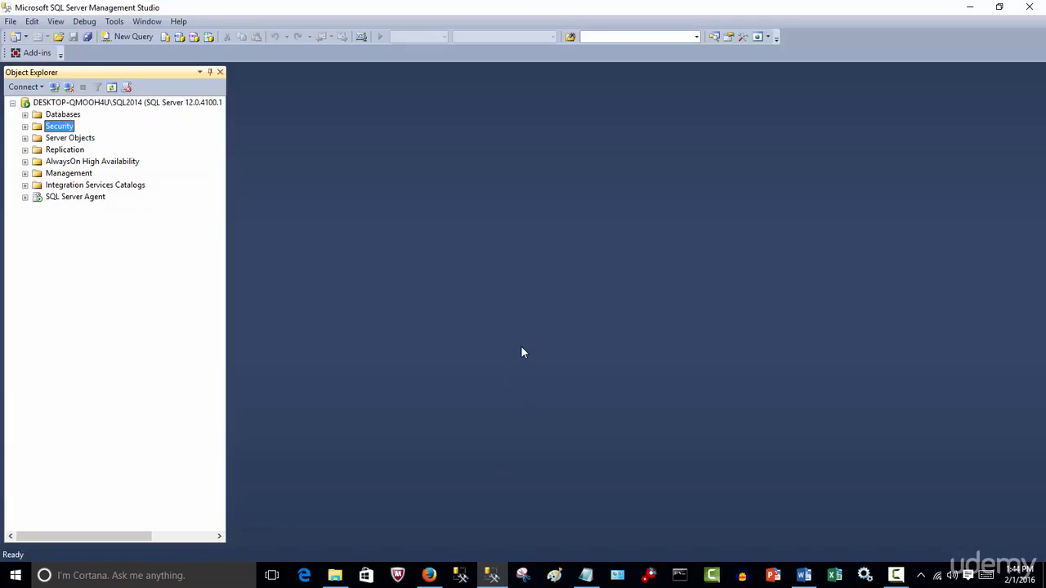
pyautogui.click(114, 22)
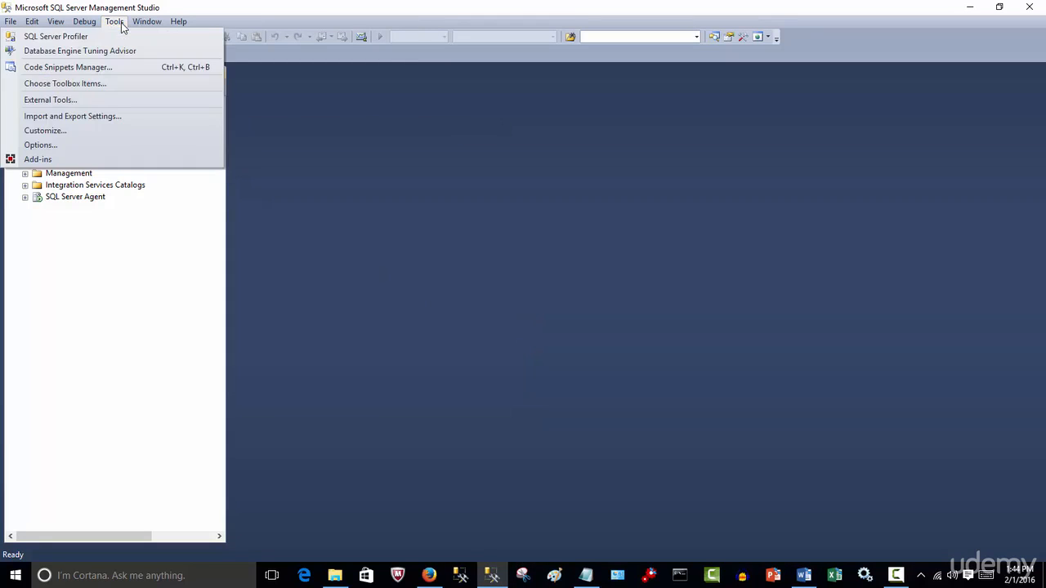
pyautogui.click(120, 36)
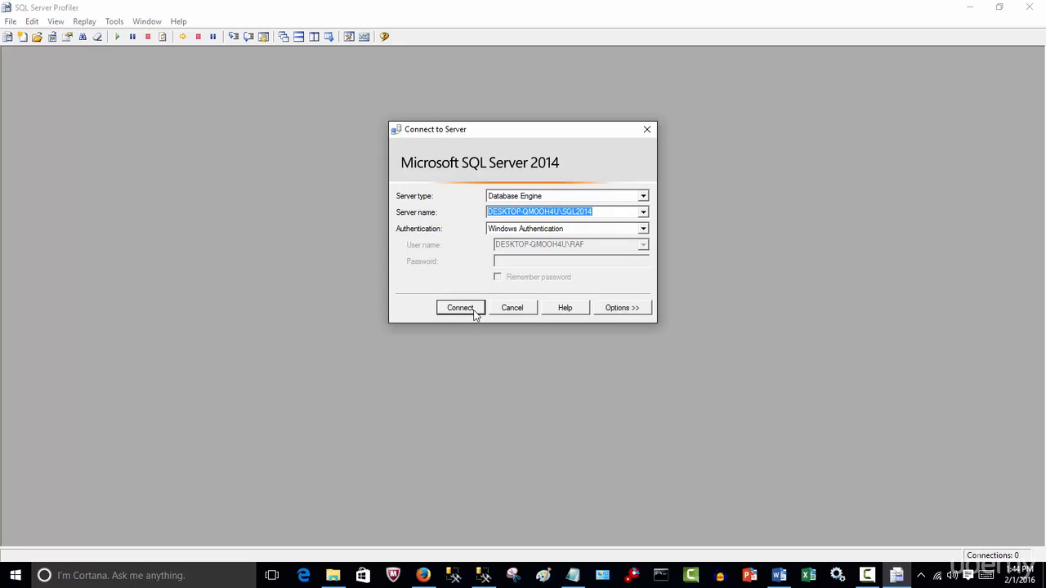
pyautogui.click(460, 308)
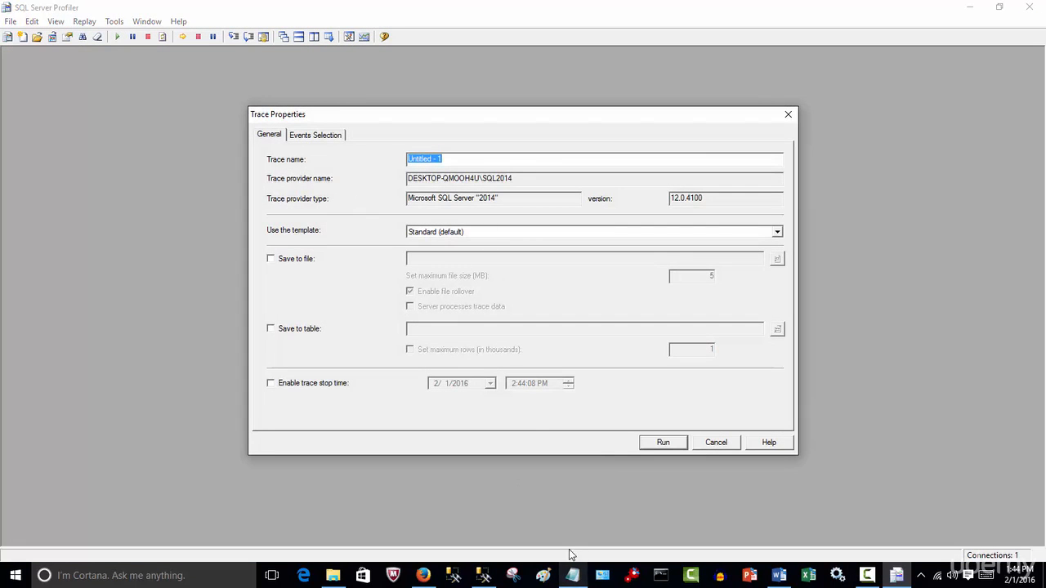
# Name the trace "Detect Index For Database SQL2" and choose the Standard (default) template.
pyautogui.rightClick(466, 164)
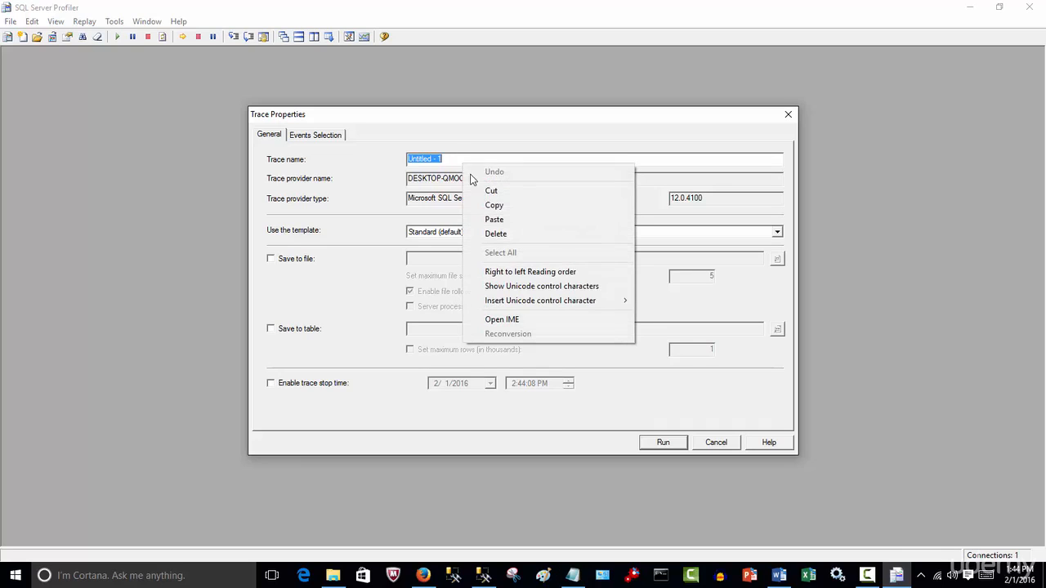
pyautogui.click(514, 219)
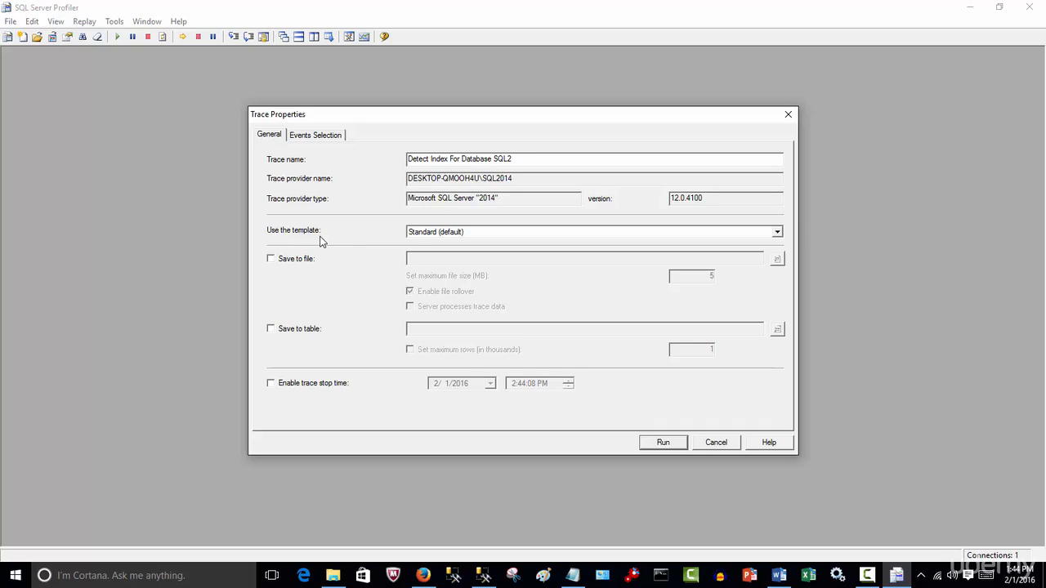
pyautogui.click(777, 232)
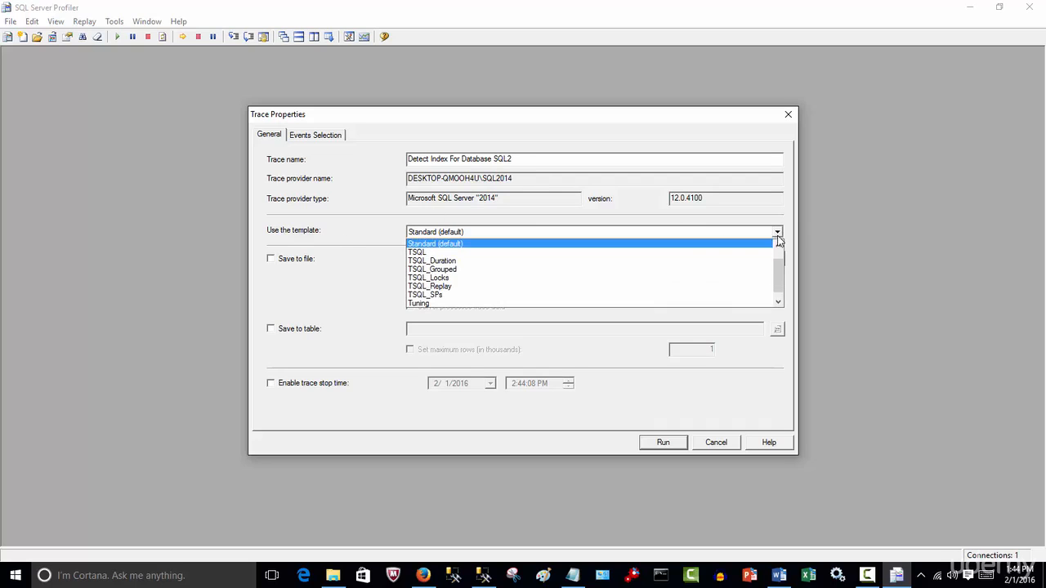
pyautogui.moveTo(779, 270); pyautogui.dragTo(778, 284)
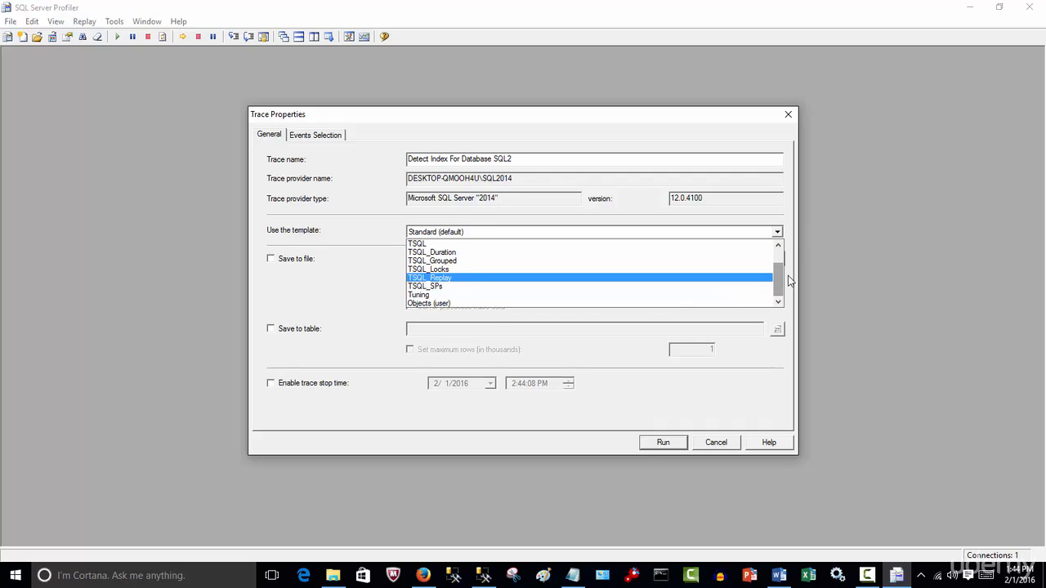
pyautogui.moveTo(780, 281); pyautogui.dragTo(779, 260)
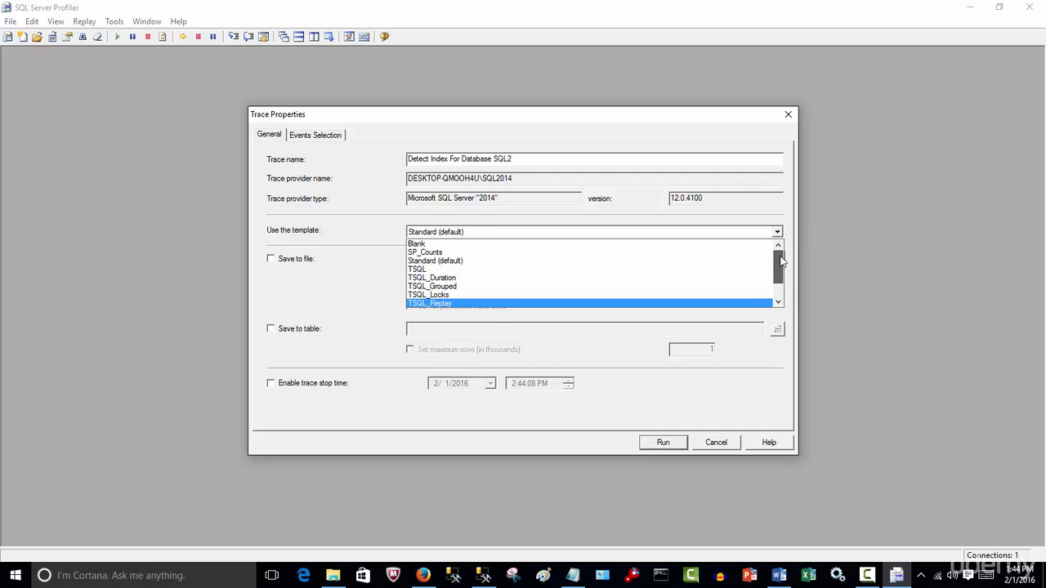
pyautogui.click(520, 260)
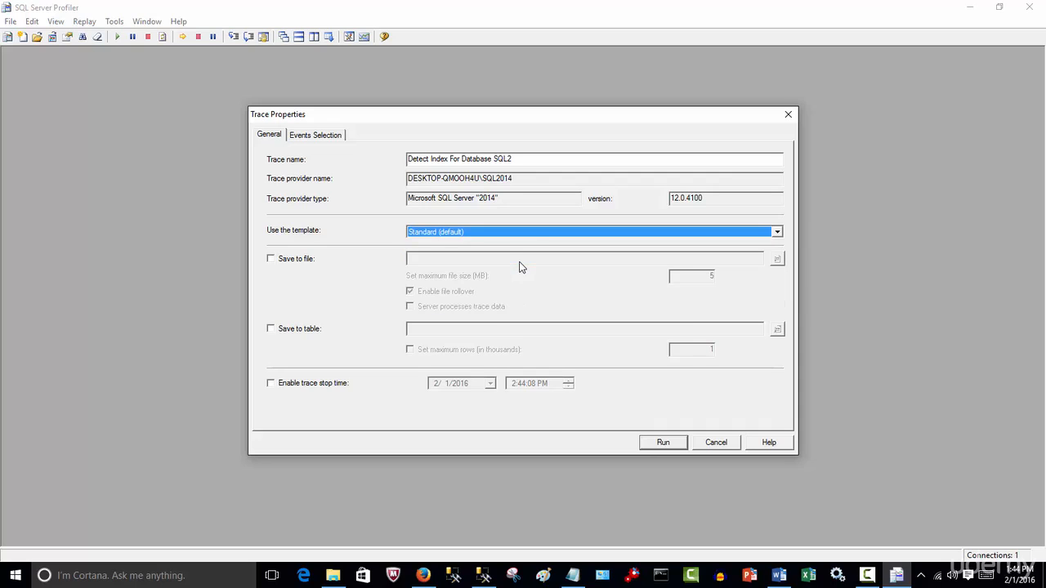
# Exclude the CPU and Reads columns from Audit Logout, RPC:Completed and SQL:BatchCompleted in the trace's event selection.
pyautogui.click(323, 139)
pyautogui.moveTo(409, 337); pyautogui.dragTo(632, 339)
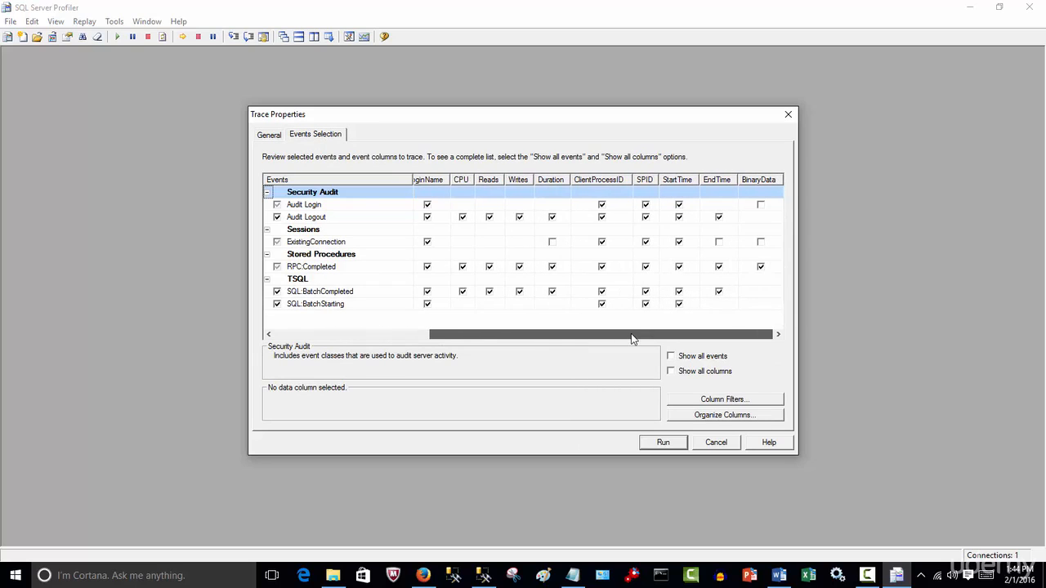
pyautogui.moveTo(553, 341); pyautogui.dragTo(394, 342)
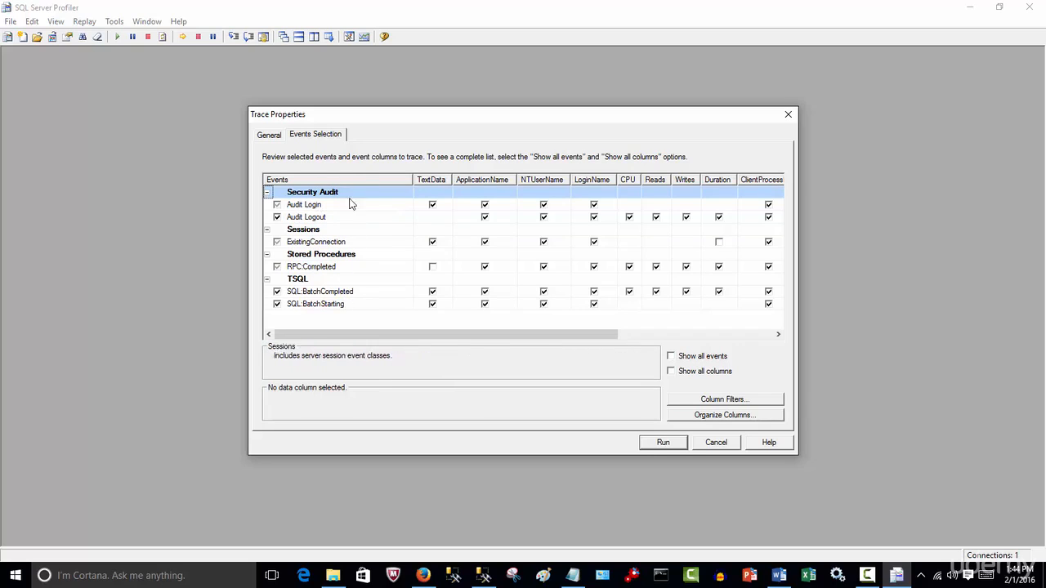
pyautogui.moveTo(391, 333); pyautogui.dragTo(327, 333)
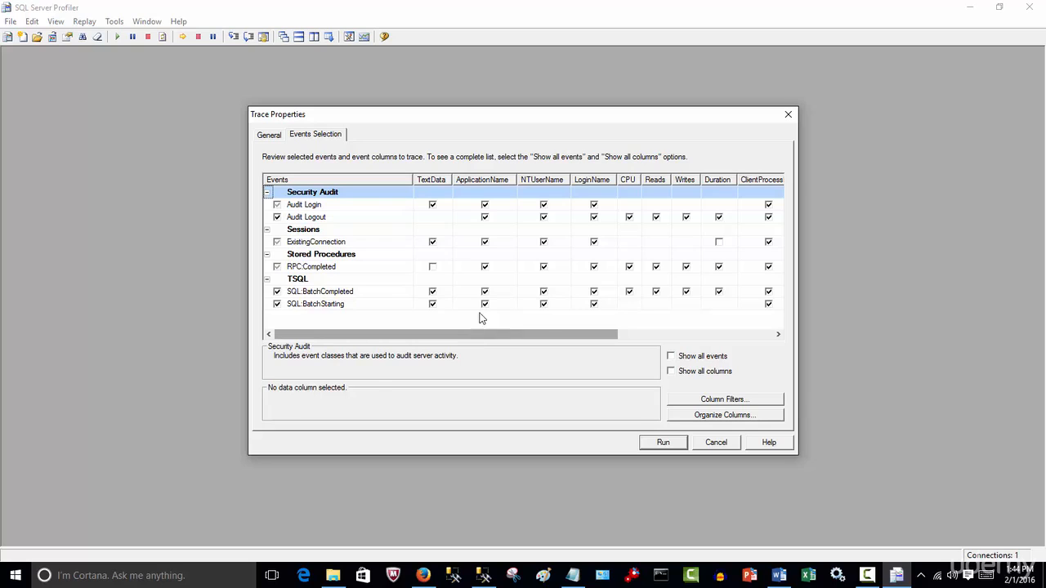
pyautogui.click(630, 216)
pyautogui.click(630, 266)
pyautogui.click(629, 292)
pyautogui.click(655, 292)
pyautogui.click(655, 266)
pyautogui.click(655, 217)
# Exclude the Writes and Duration columns from Audit Logout, RPC:Completed and SQL:BatchCompleted.
pyautogui.click(686, 216)
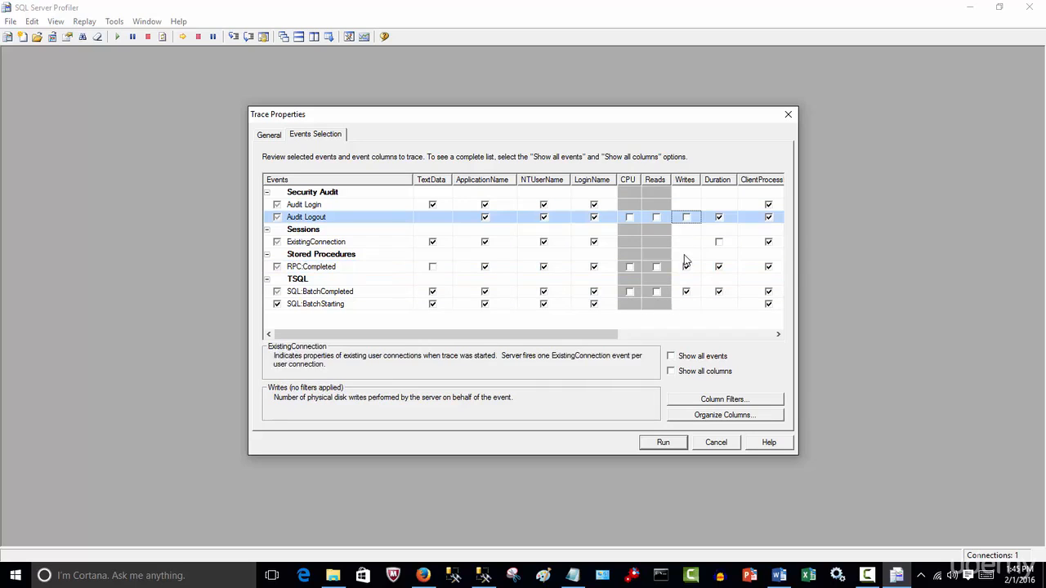
pyautogui.click(686, 267)
pyautogui.click(685, 291)
pyautogui.click(718, 292)
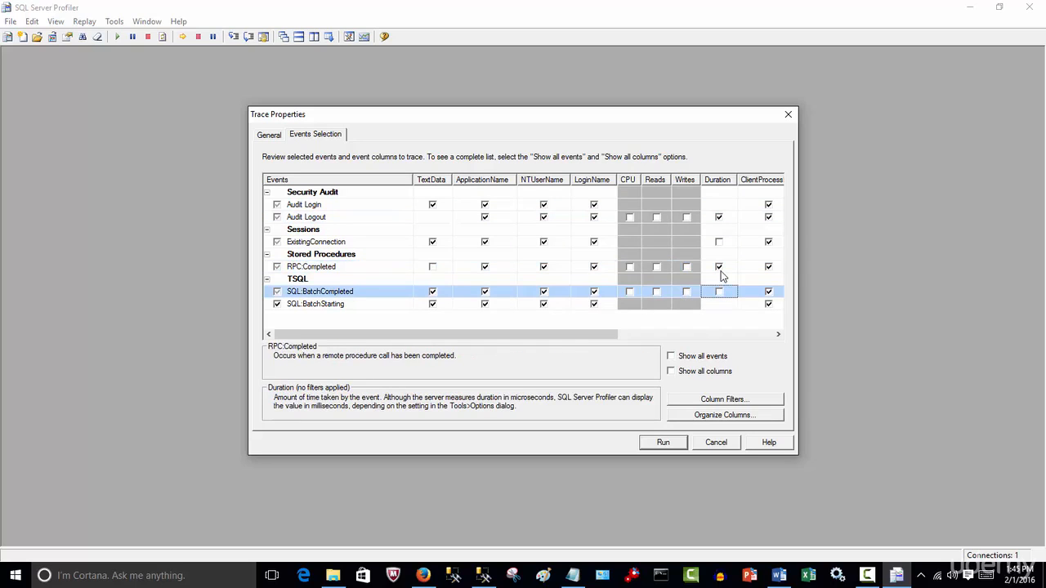
pyautogui.click(718, 266)
pyautogui.click(719, 216)
# Exclude the ClientProcessID column from all six events and the BinaryData column from RPC:Completed.
pyautogui.moveTo(590, 335); pyautogui.dragTo(773, 362)
pyautogui.click(601, 204)
pyautogui.click(601, 217)
pyautogui.click(601, 242)
pyautogui.click(601, 266)
pyautogui.click(601, 292)
pyautogui.click(602, 304)
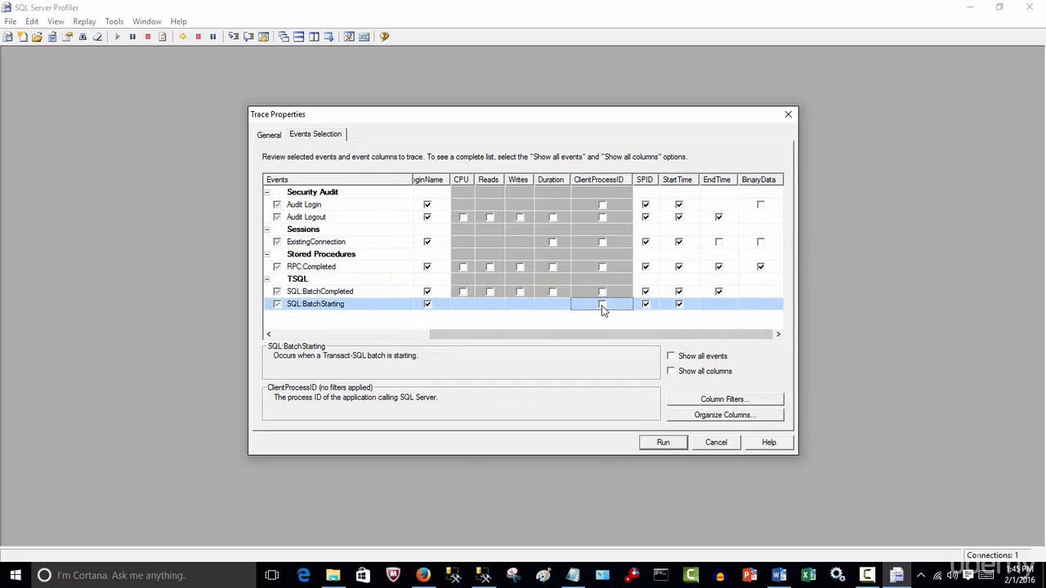
pyautogui.click(761, 267)
# Reveal all available columns, include DatabaseName for all six events, and return to showing only the selected columns.
pyautogui.click(720, 374)
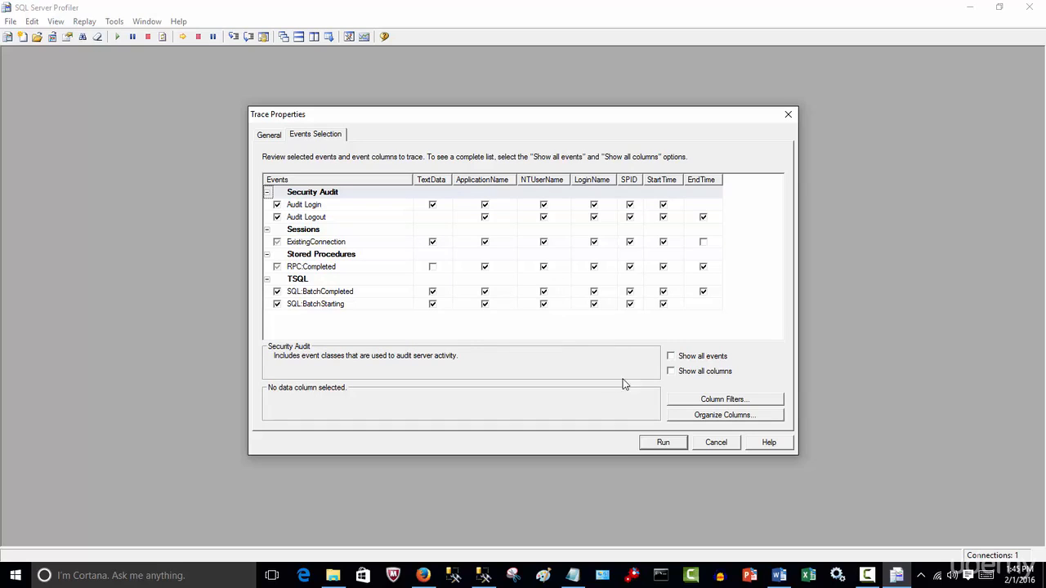
pyautogui.click(693, 377)
pyautogui.moveTo(350, 335); pyautogui.dragTo(443, 358)
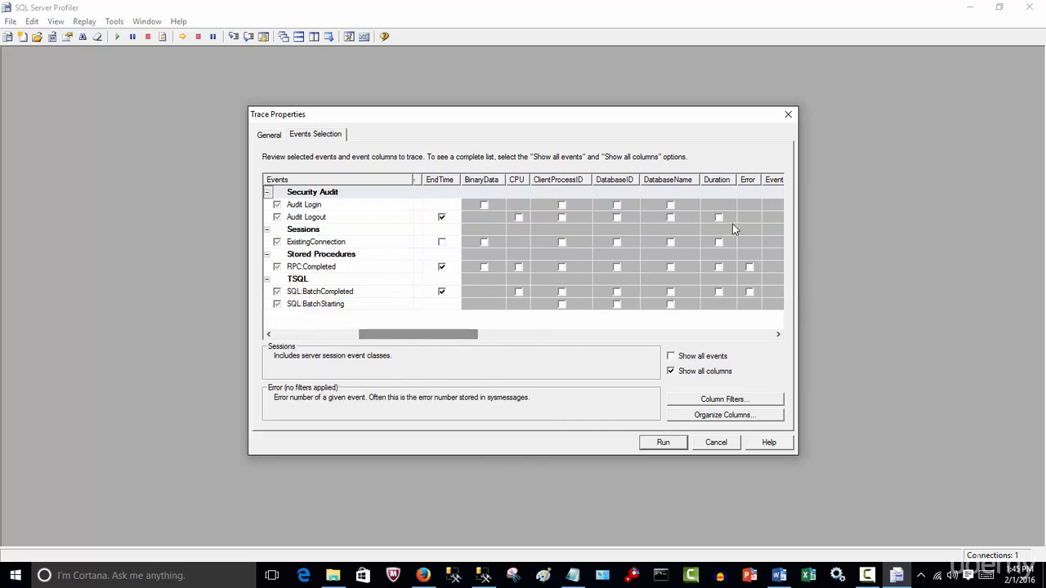
pyautogui.click(671, 204)
pyautogui.click(671, 217)
pyautogui.click(671, 242)
pyautogui.click(670, 267)
pyautogui.click(671, 292)
pyautogui.click(671, 303)
pyautogui.click(700, 371)
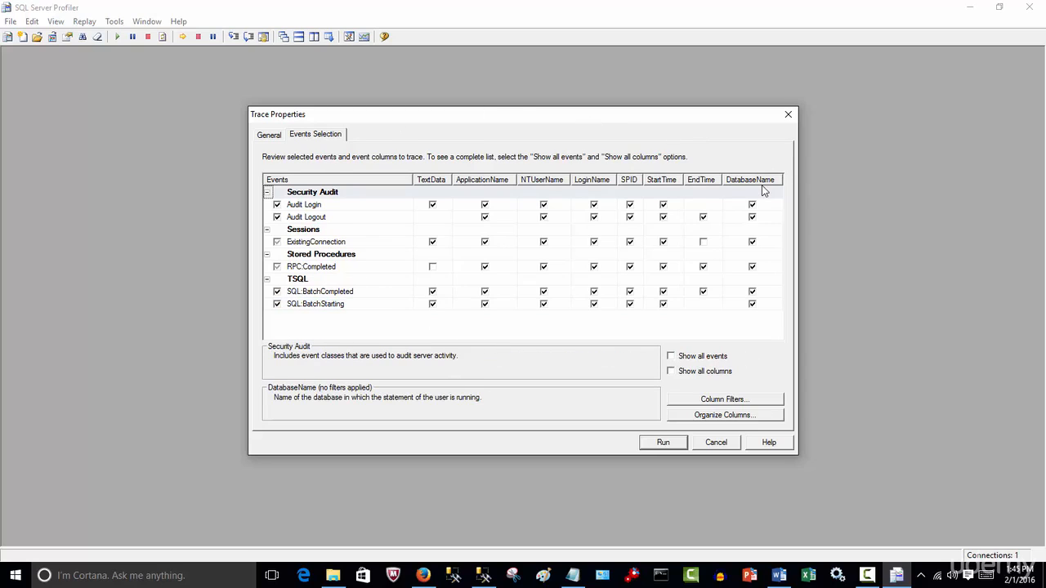
# Add a column filter that limits the trace to a DatabaseName like sql2.
pyautogui.click(743, 400)
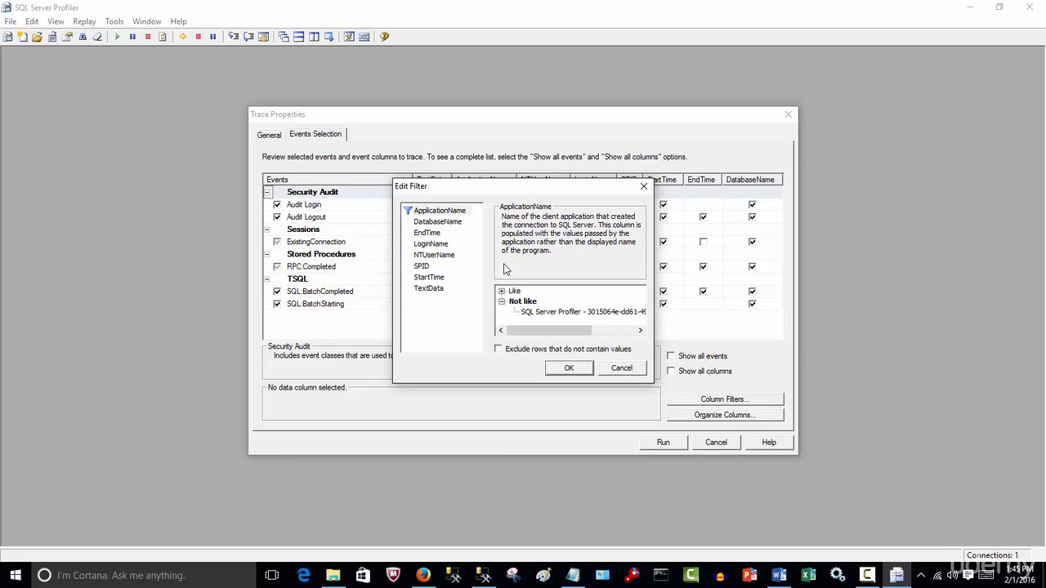
pyautogui.click(446, 222)
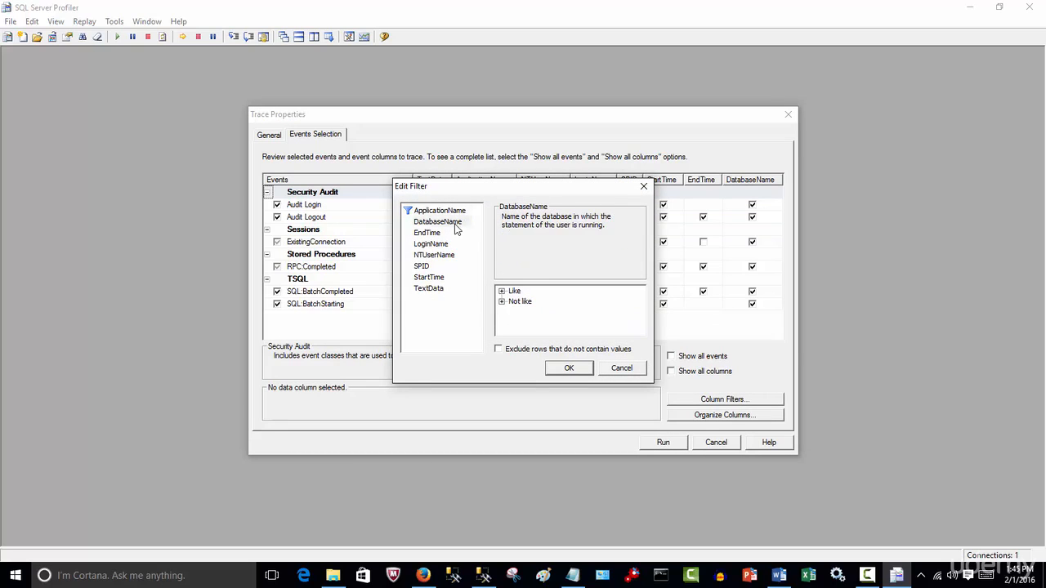
pyautogui.click(502, 291)
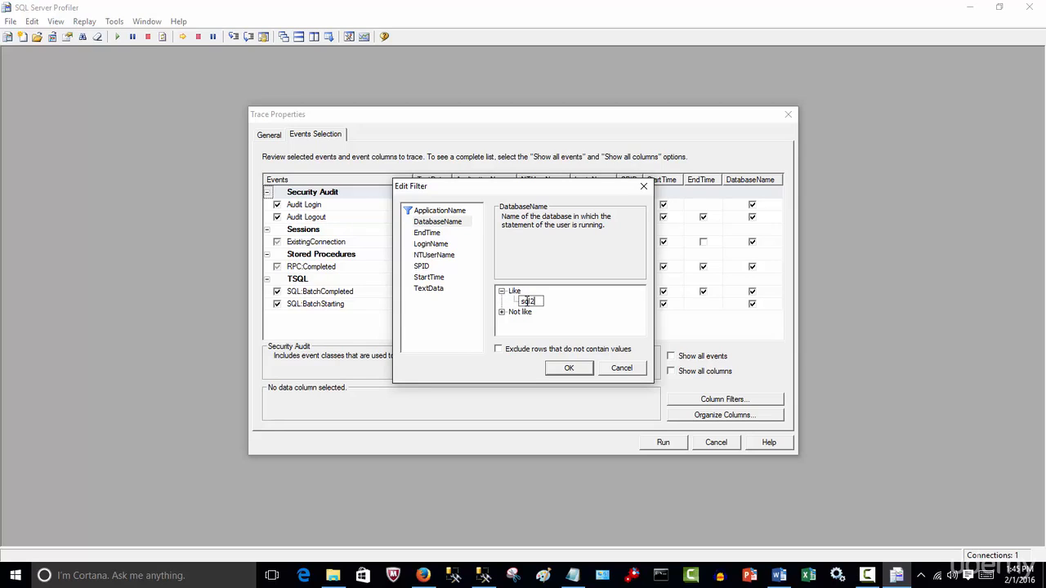
pyautogui.press('Return')
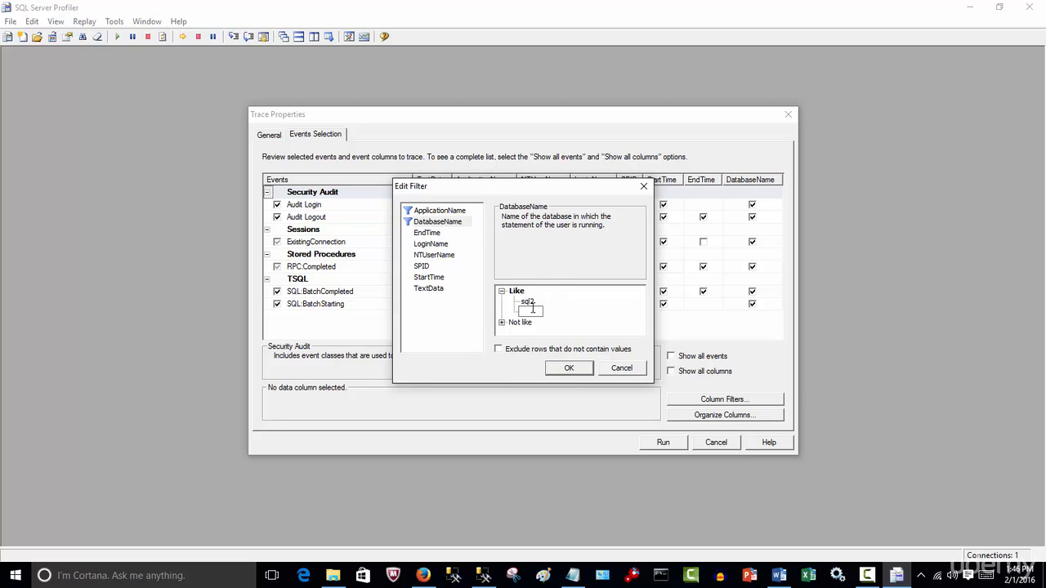
pyautogui.click(570, 370)
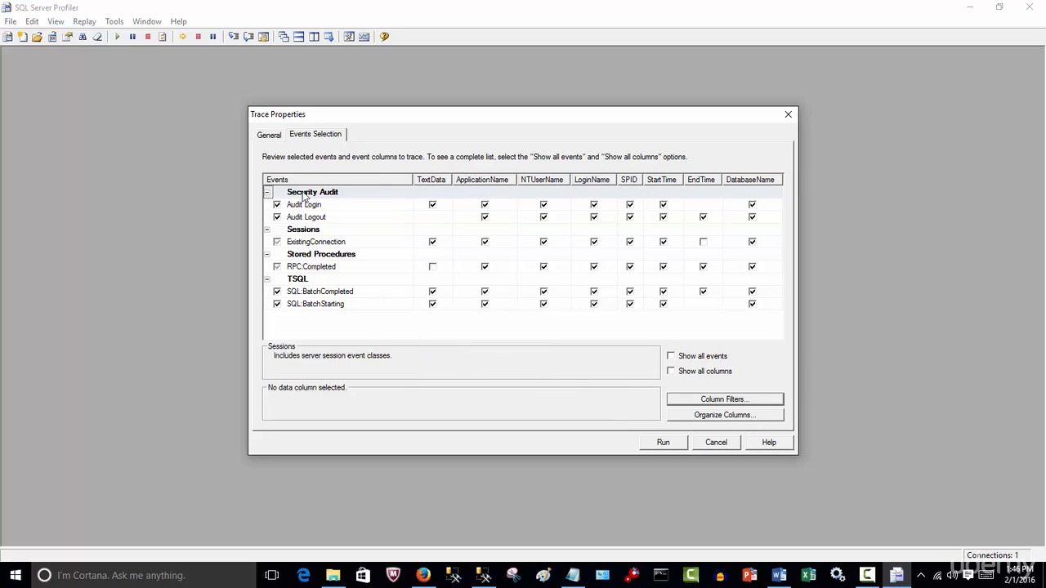
# Save the trace to the Desktop file "Detect Index For Database SQL2", replacing the existing one, with a maximum file size of 100 MB.
pyautogui.click(270, 136)
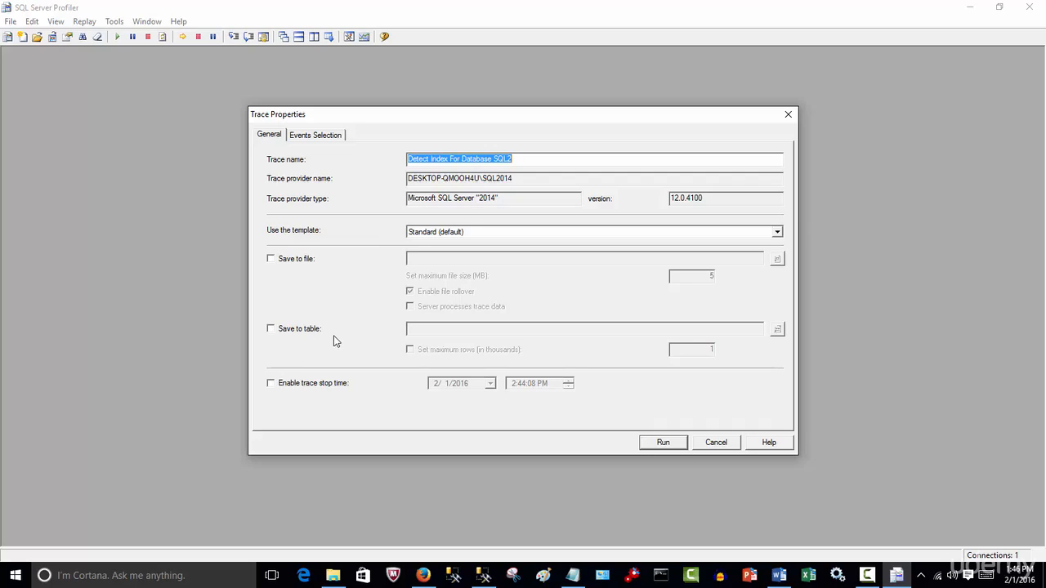
pyautogui.click(271, 260)
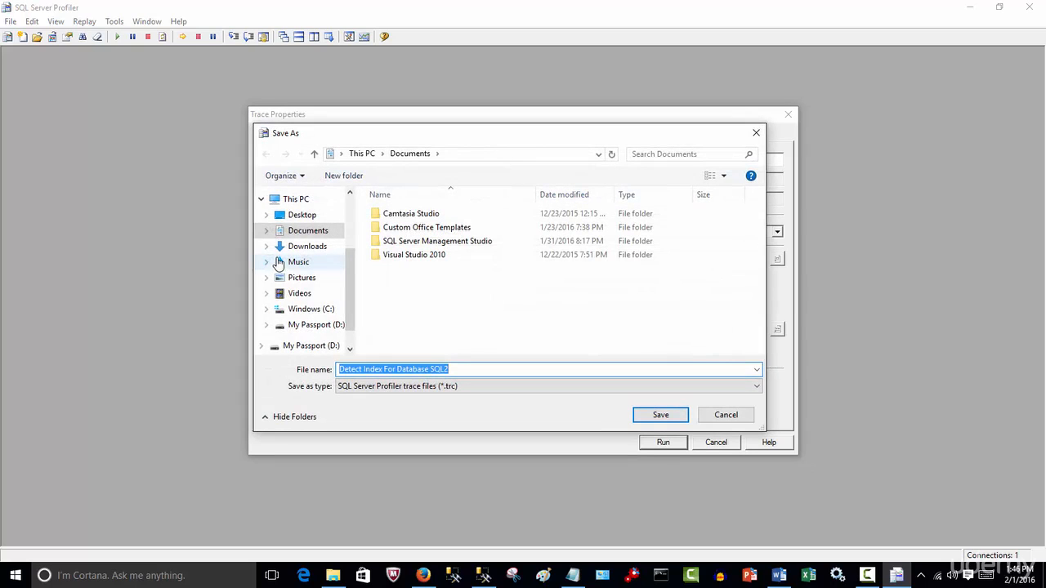
pyautogui.click(292, 218)
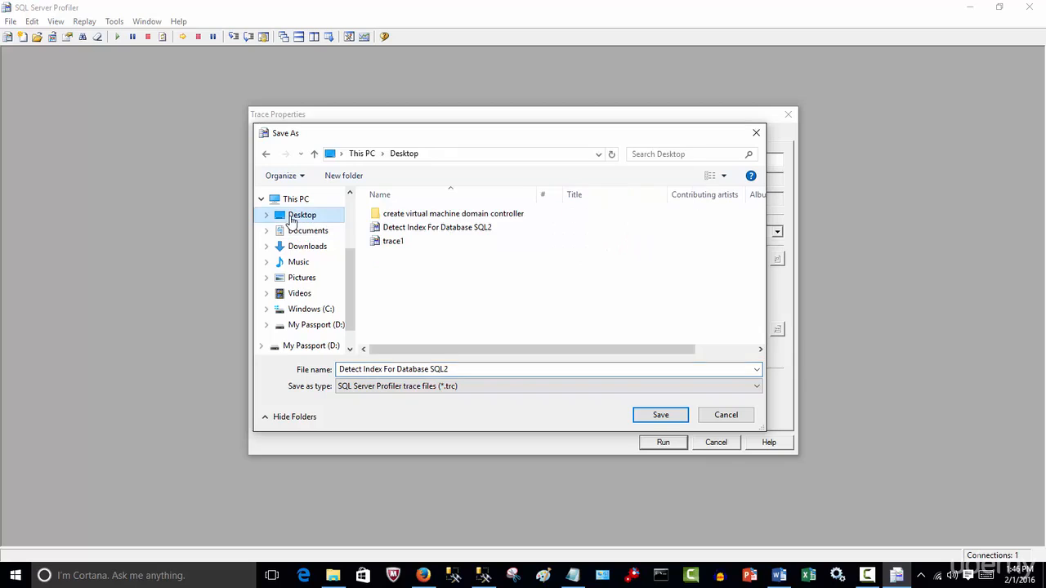
pyautogui.click(441, 229)
pyautogui.click(661, 415)
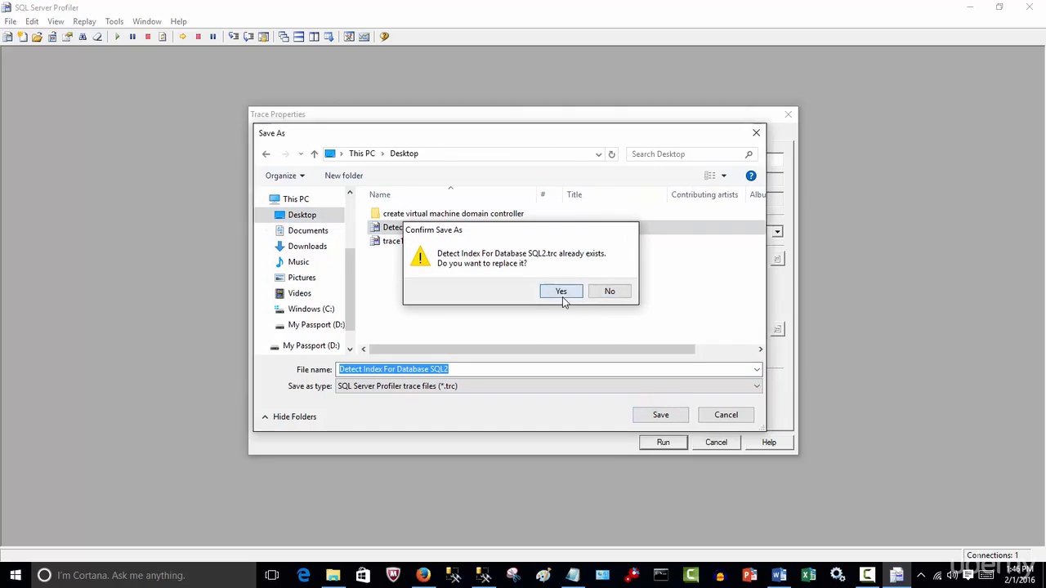
pyautogui.click(562, 297)
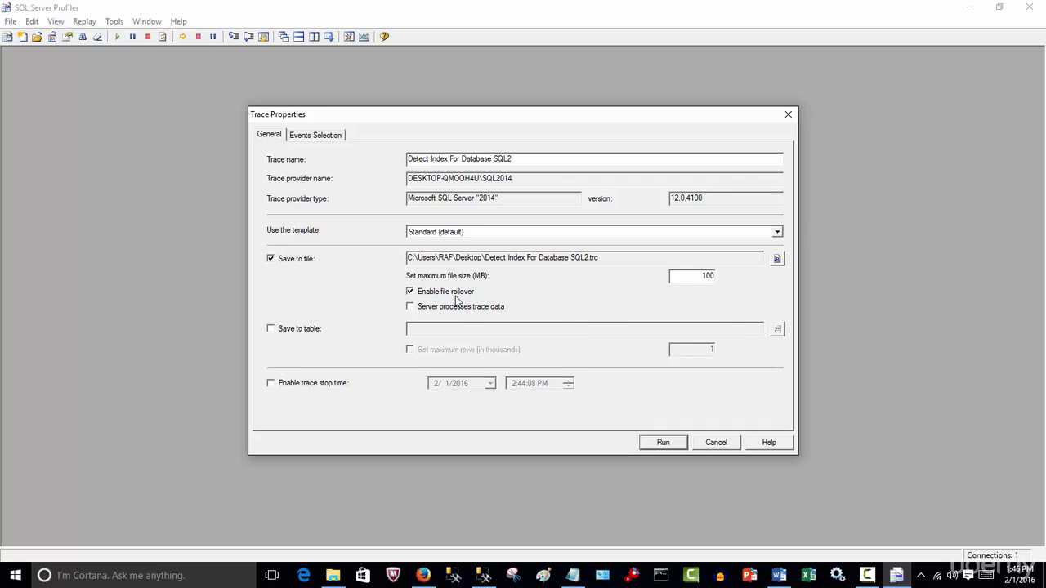
# Enable the trace stop time with 2/1/2016 2:44:08 PM and recheck the trace's event selection and general settings.
pyautogui.click(318, 391)
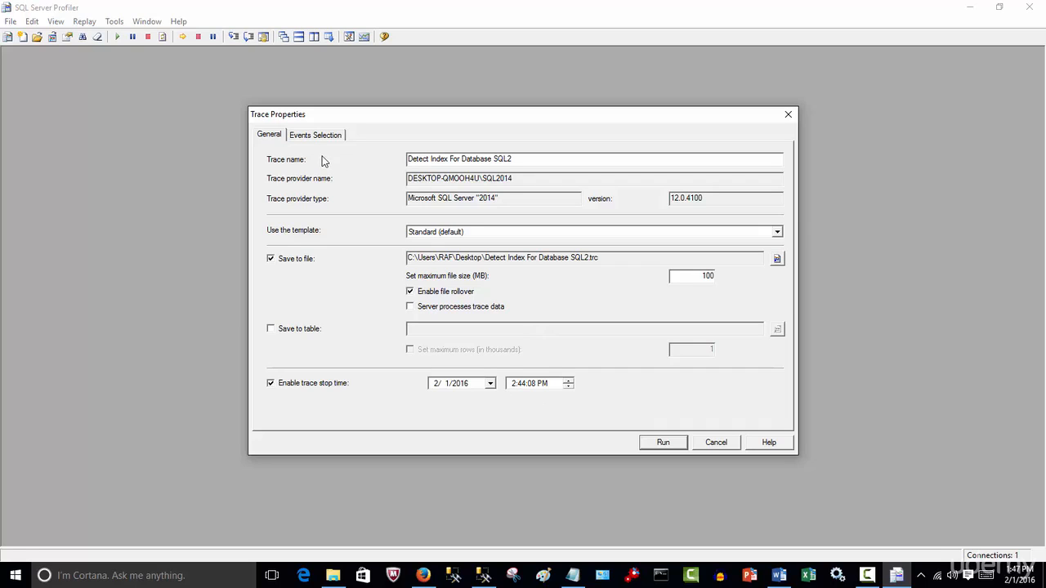
pyautogui.click(319, 137)
pyautogui.click(278, 139)
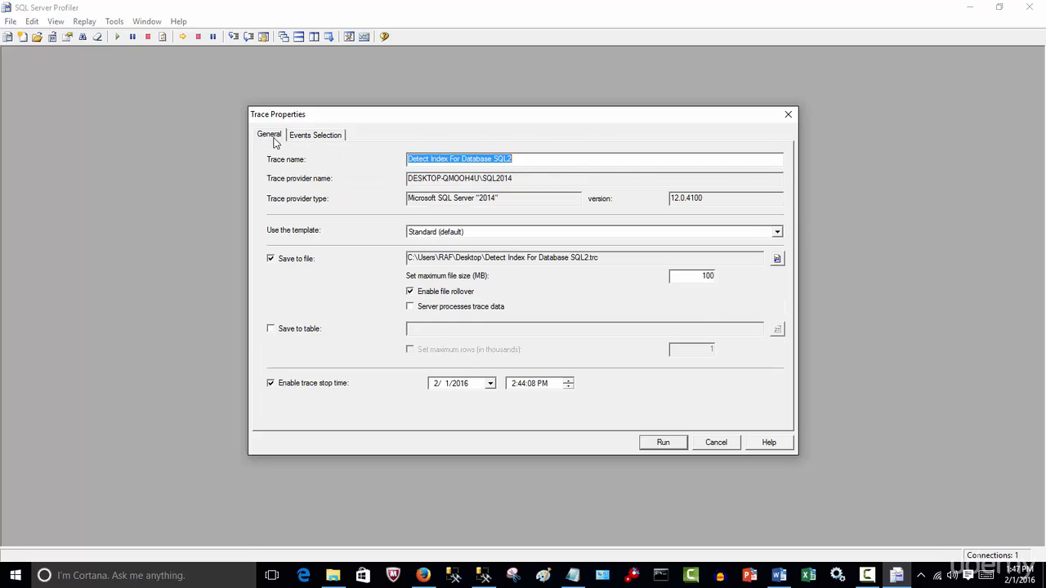
# Run the configured trace for database SQL2 and pause it after it has started.
pyautogui.click(680, 445)
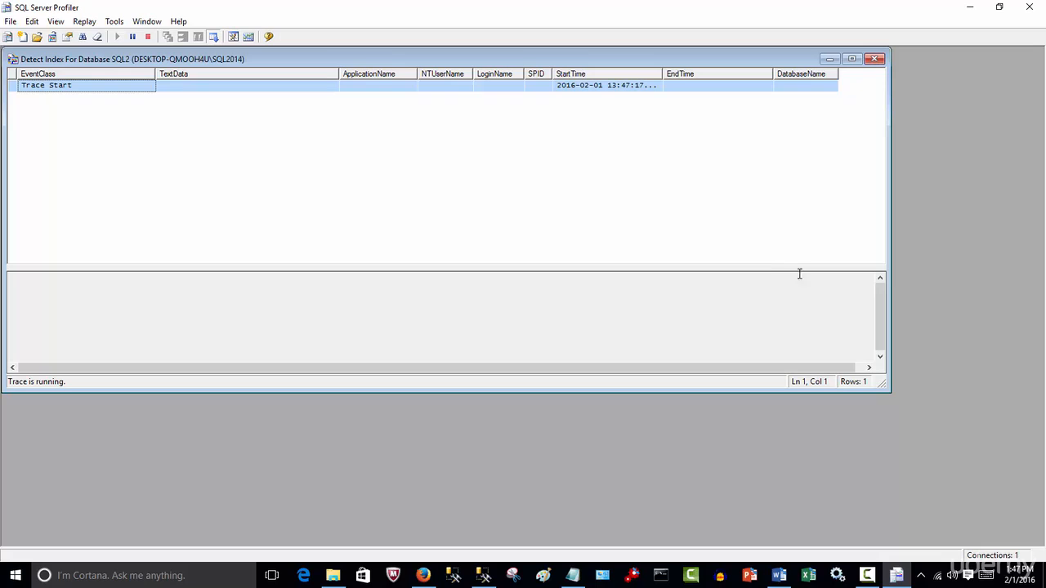
pyautogui.click(133, 36)
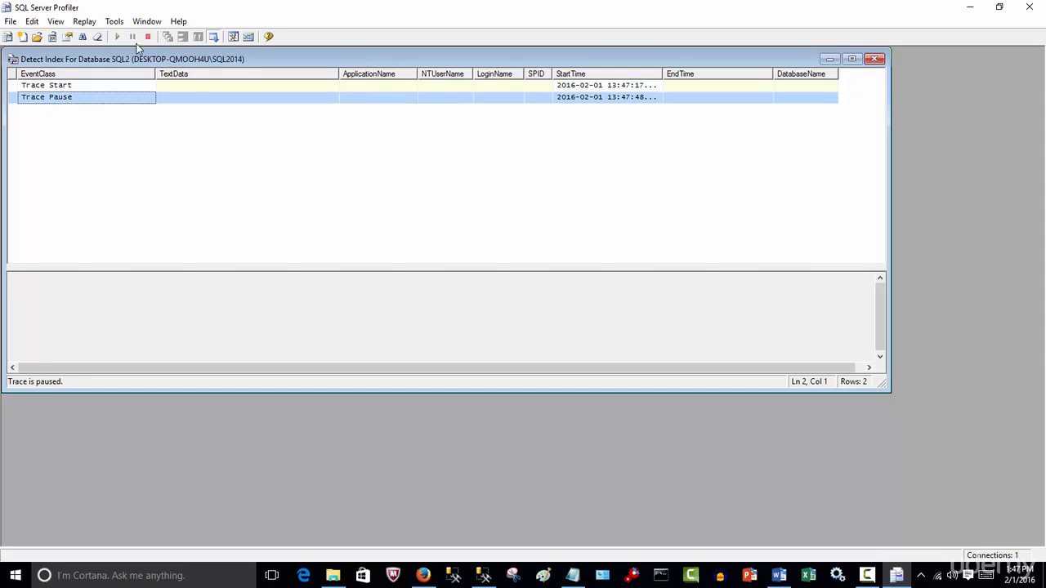
# Maximize the trace window and widen the StartTime column enough to show the full timestamps.
pyautogui.click(852, 59)
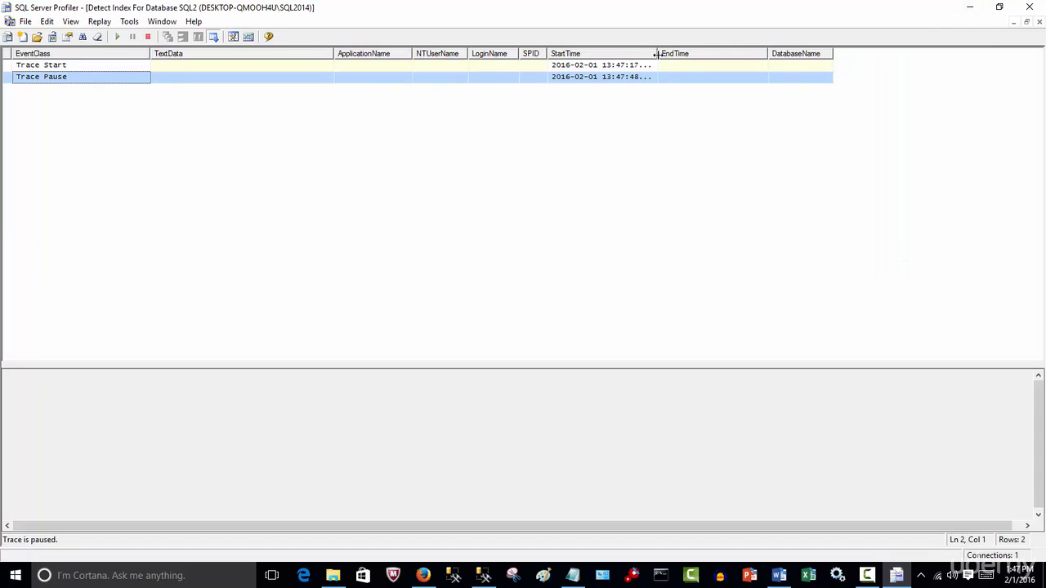
pyautogui.moveTo(694, 54); pyautogui.dragTo(695, 53)
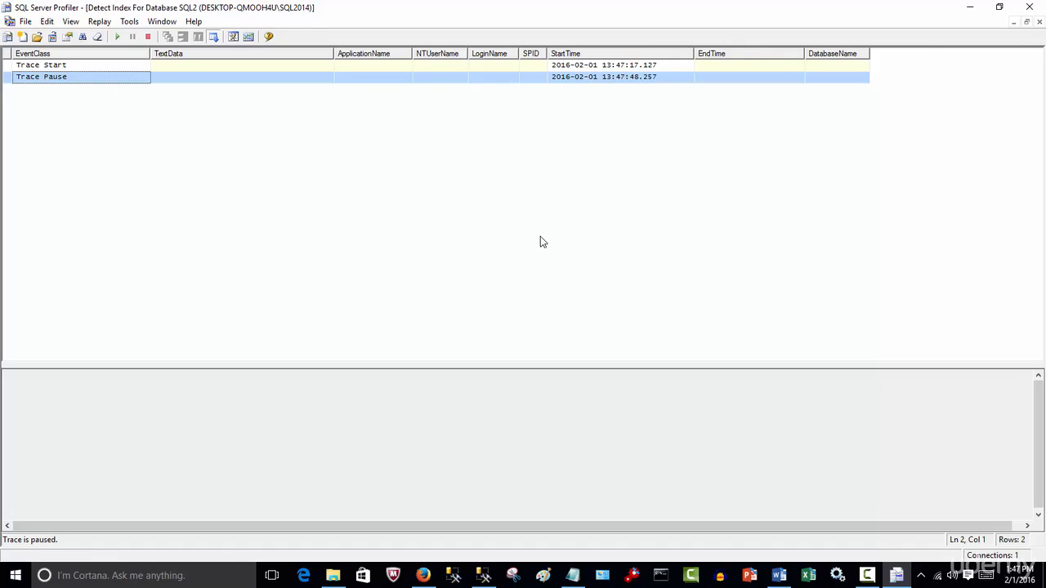
# Close SQL Server Profiler along with the paused trace and return to SQL Server Management Studio.
pyautogui.click(1029, 6)
pyautogui.click(596, 328)
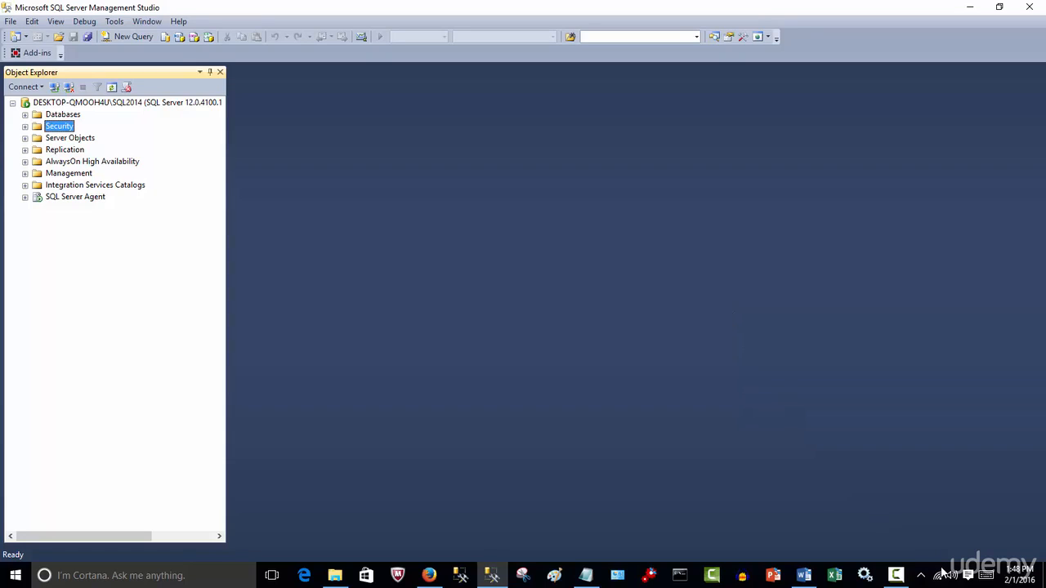
pyautogui.click(896, 576)
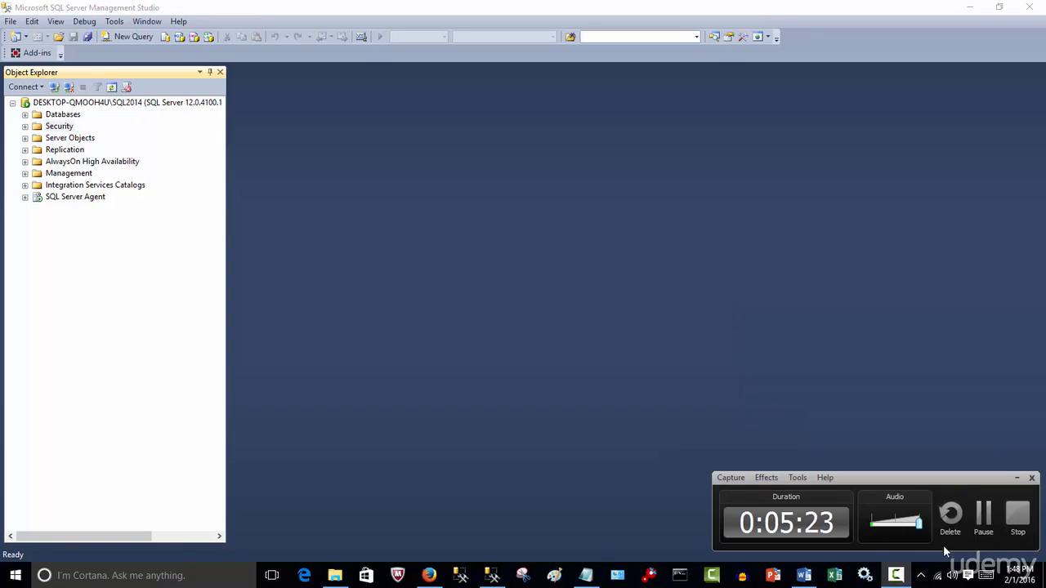